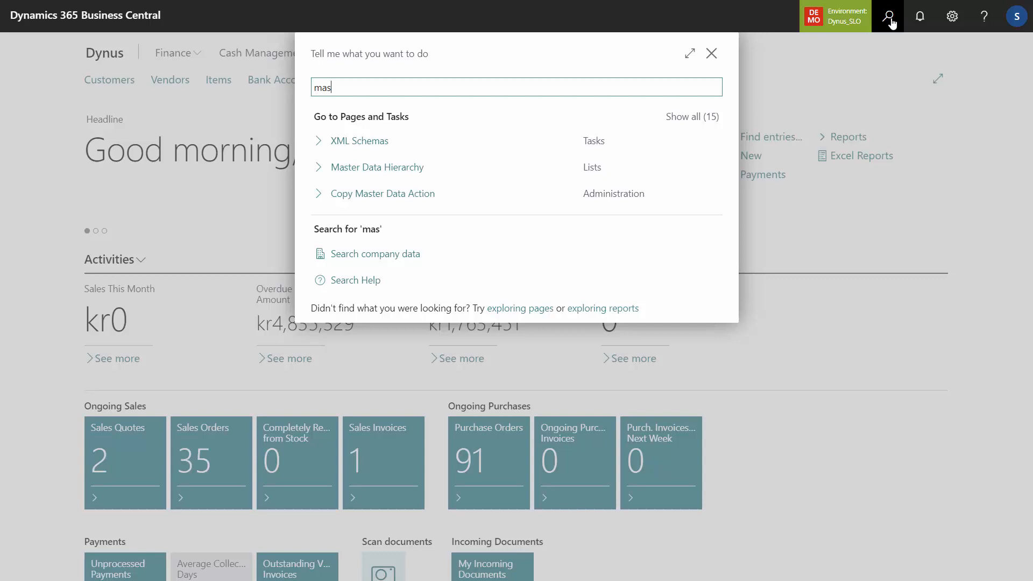
- Open the Master Data Information Setup page and view the choices for automatically copying item tracking lines to documents
{"action": "type", "text": "infor set"}
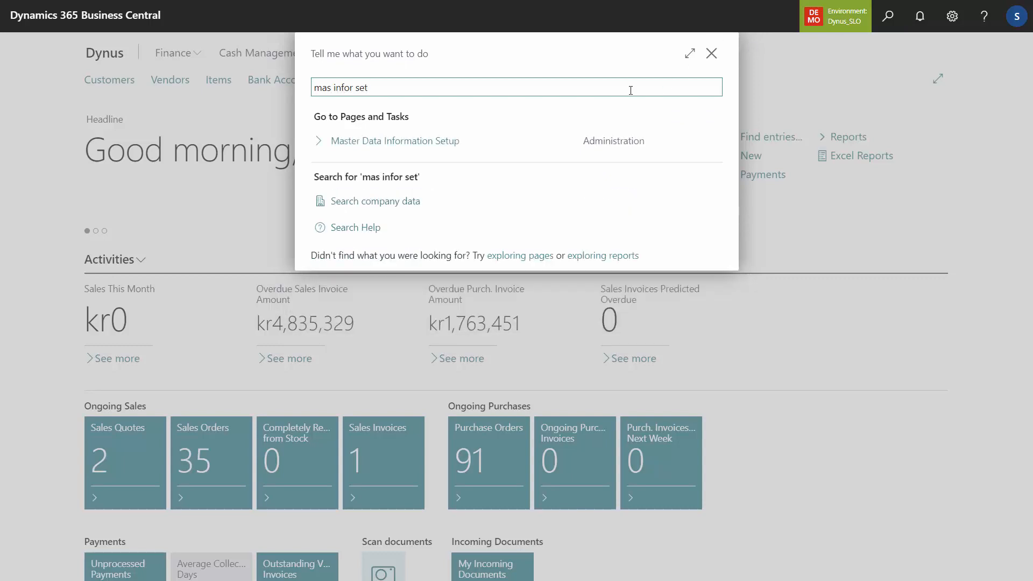
{"action": "left_click", "coordinate": [412, 150]}
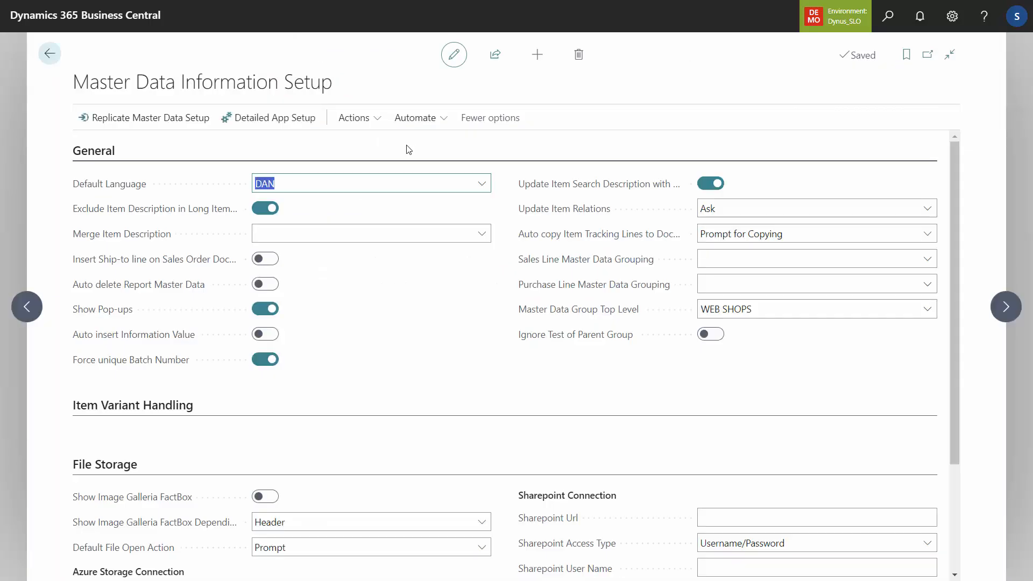
{"action": "mouse_move", "coordinate": [114, 292]}
{"action": "mouse_move", "coordinate": [541, 242]}
{"action": "left_click", "coordinate": [748, 238]}
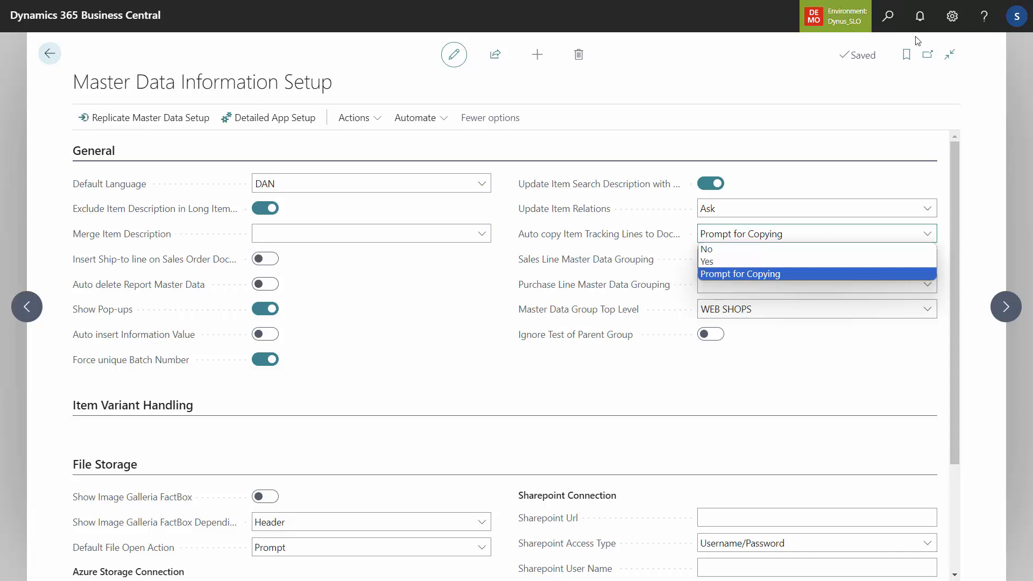
- Search for sales order and open the Sales Orders list
{"action": "left_click", "coordinate": [888, 15]}
{"action": "type", "text": "sa"}
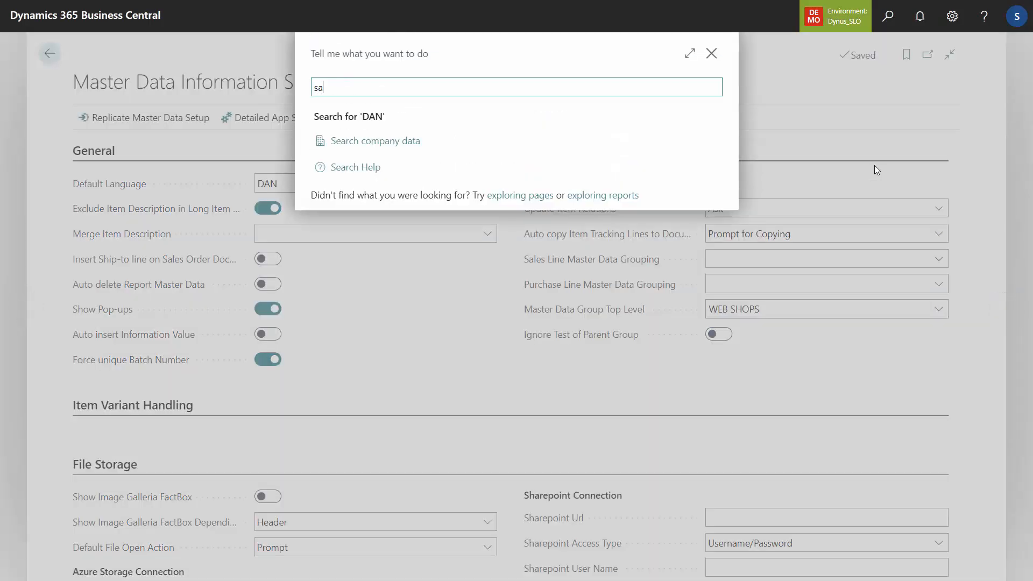
{"action": "type", "text": "les order"}
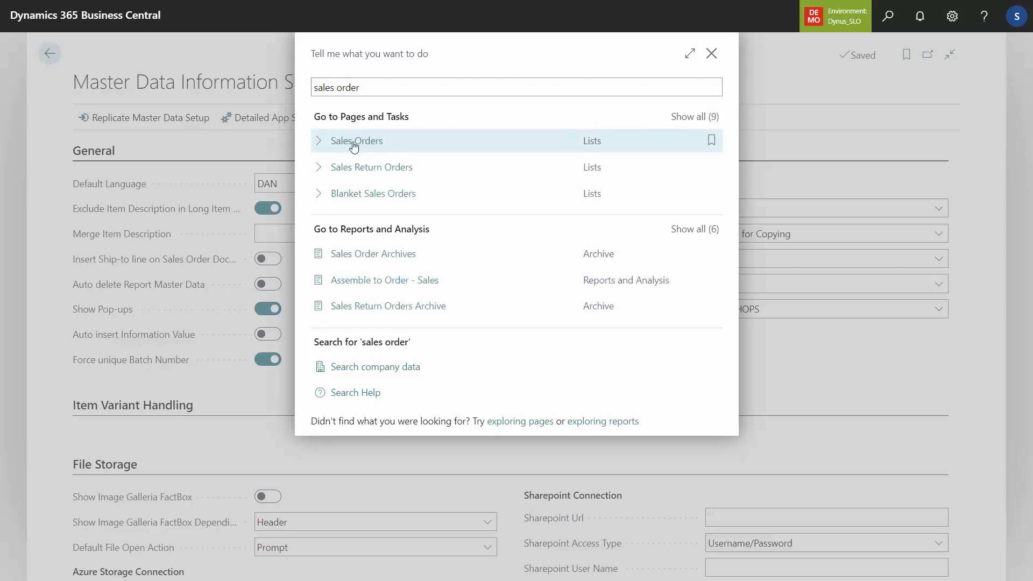
{"action": "left_click", "coordinate": [354, 146]}
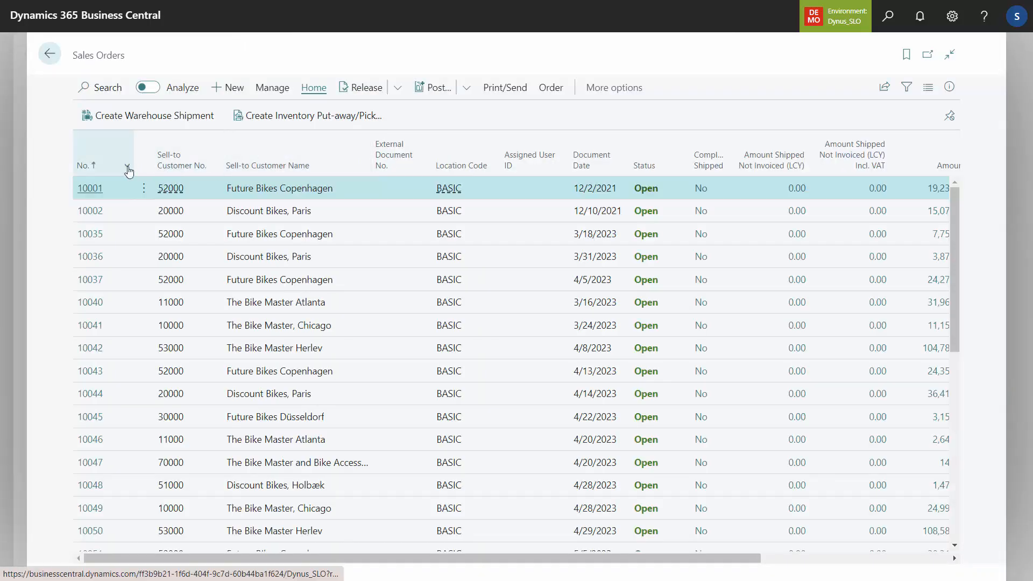
- Sort the sales orders by number in descending order and open the first order, for Discount Bikes, Paris
{"action": "left_click", "coordinate": [127, 168]}
{"action": "left_click", "coordinate": [88, 212]}
{"action": "left_click", "coordinate": [100, 189]}
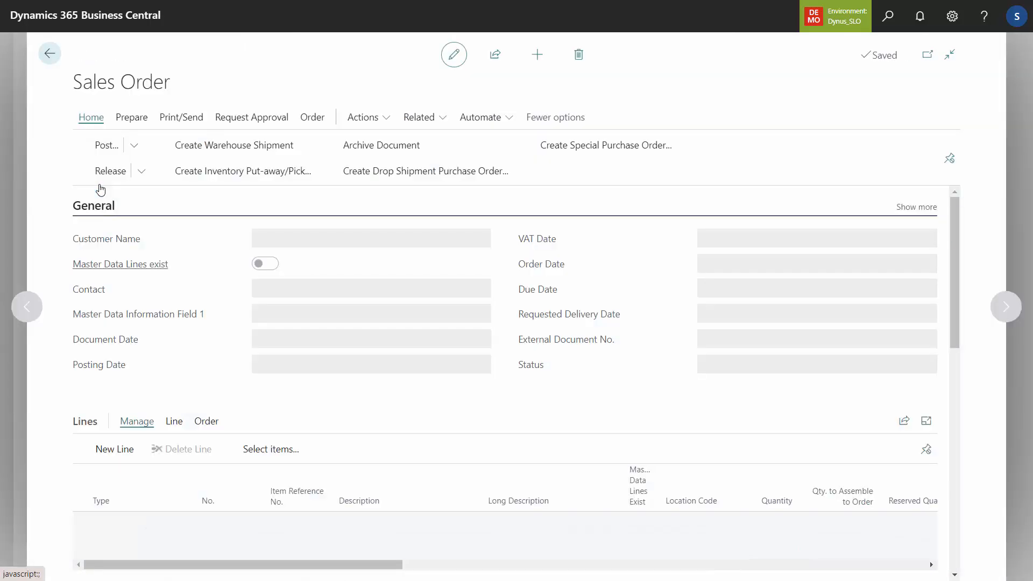
- Review the Master Data Information of the order's item 1010 line, including its wheel diameter value, and return to the order
{"action": "scroll", "coordinate": [391, 316], "scroll_direction": "down", "scroll_amount": 4}
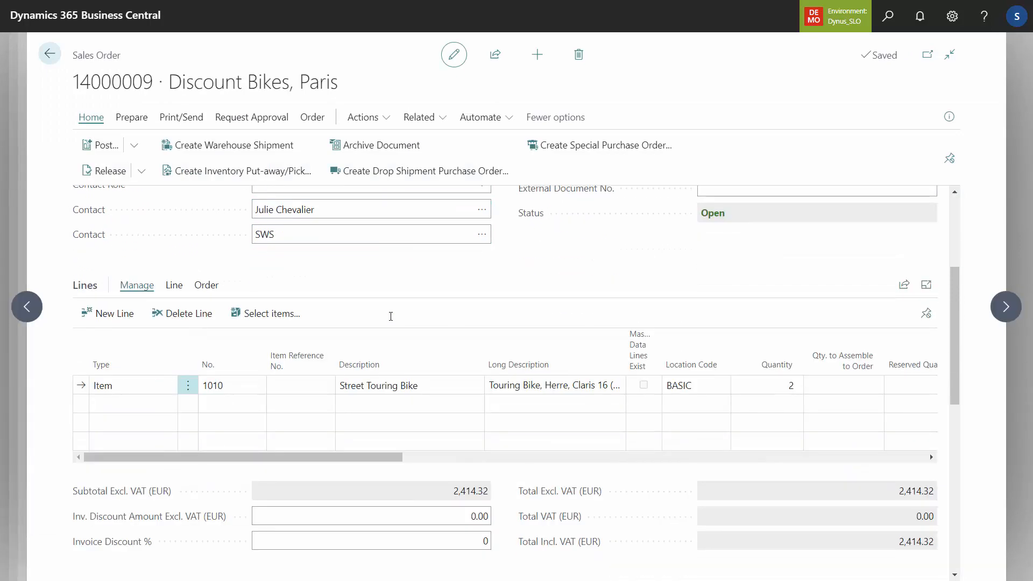
{"action": "left_click", "coordinate": [237, 385]}
{"action": "left_click", "coordinate": [174, 284]}
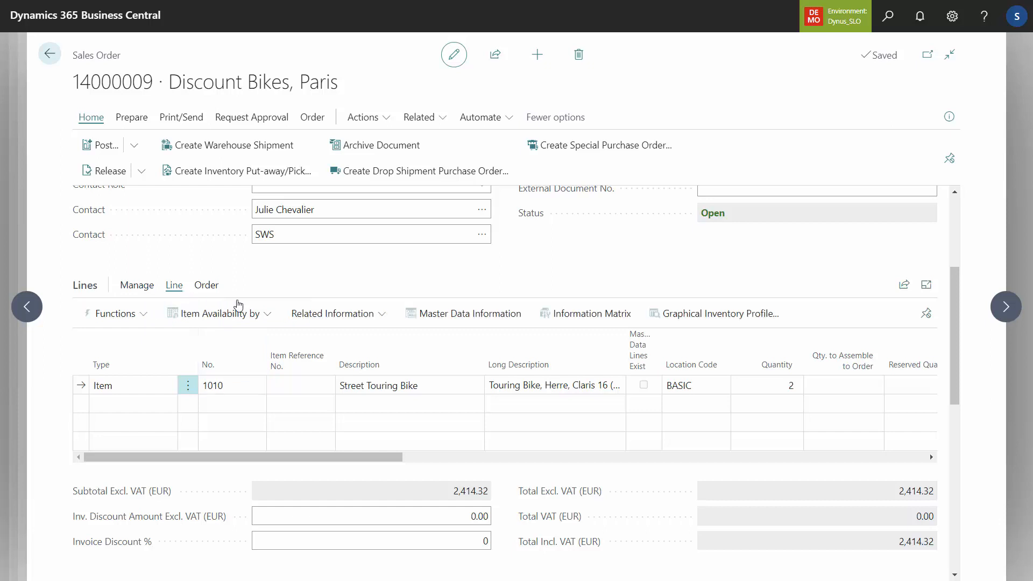
{"action": "left_click", "coordinate": [446, 319]}
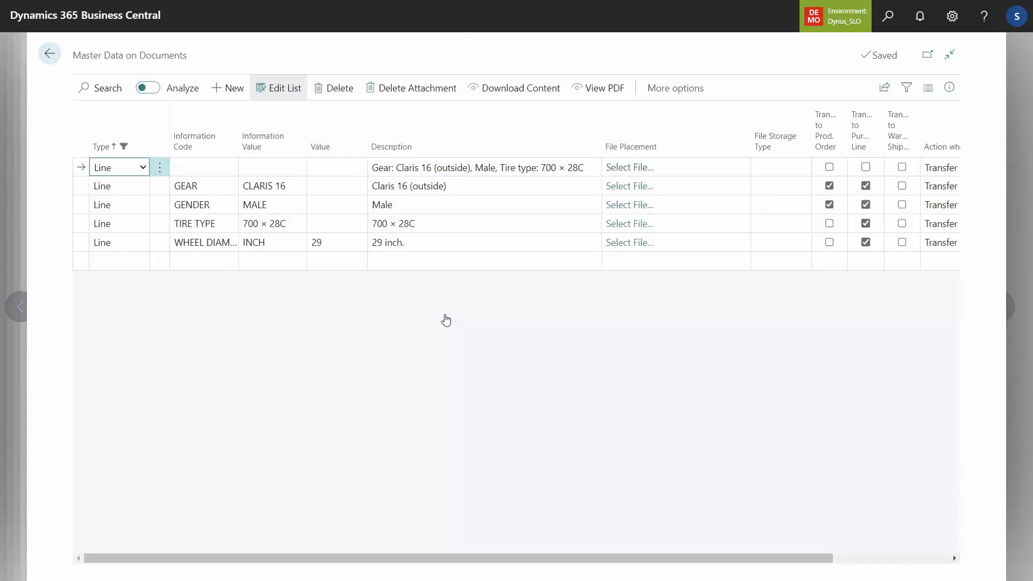
{"action": "left_click", "coordinate": [334, 247]}
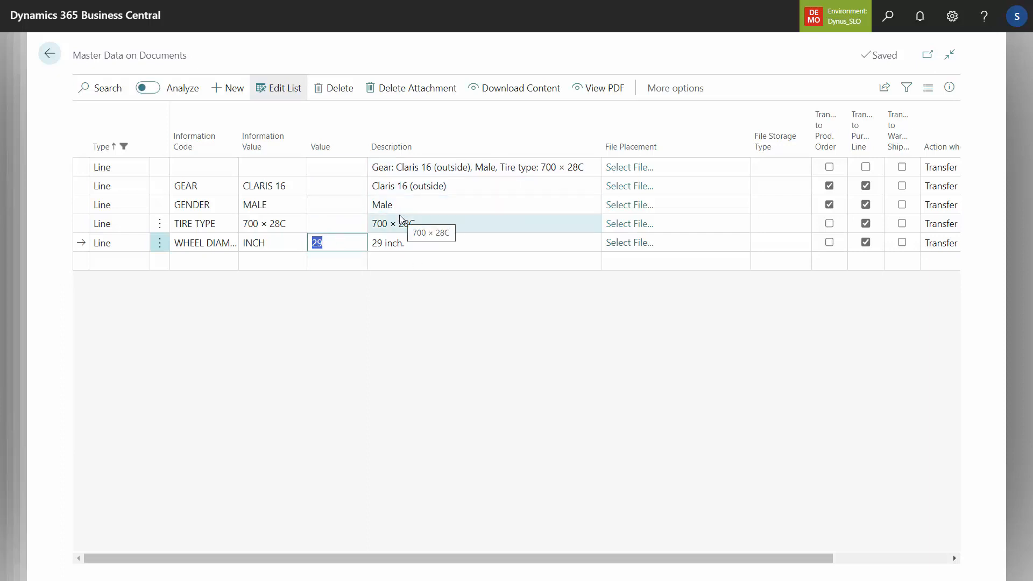
{"action": "left_click", "coordinate": [49, 54]}
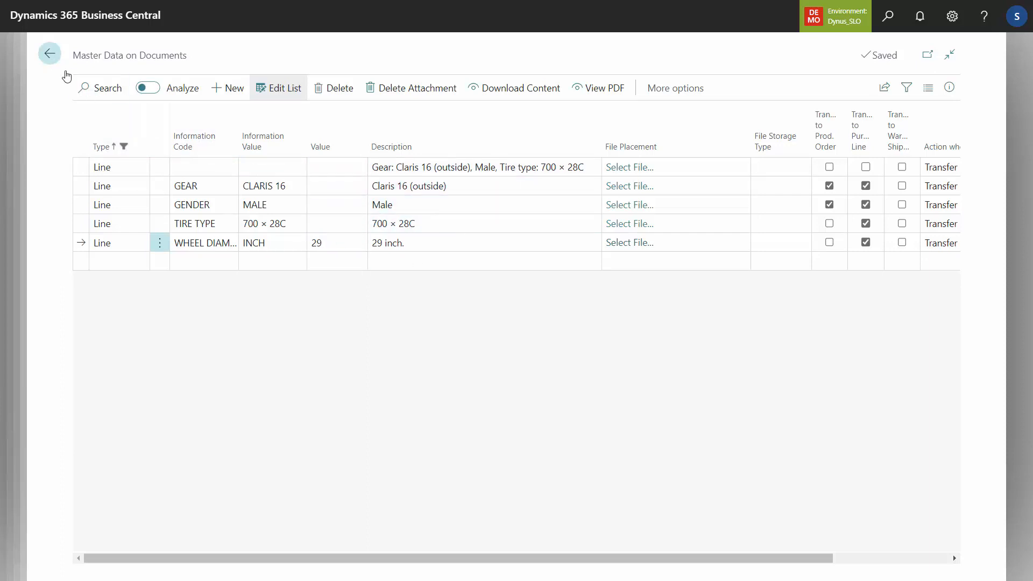
- Change the item number on the sales line to 1001 and agree to delete and replace the previous Master Data Information
{"action": "left_click", "coordinate": [239, 385]}
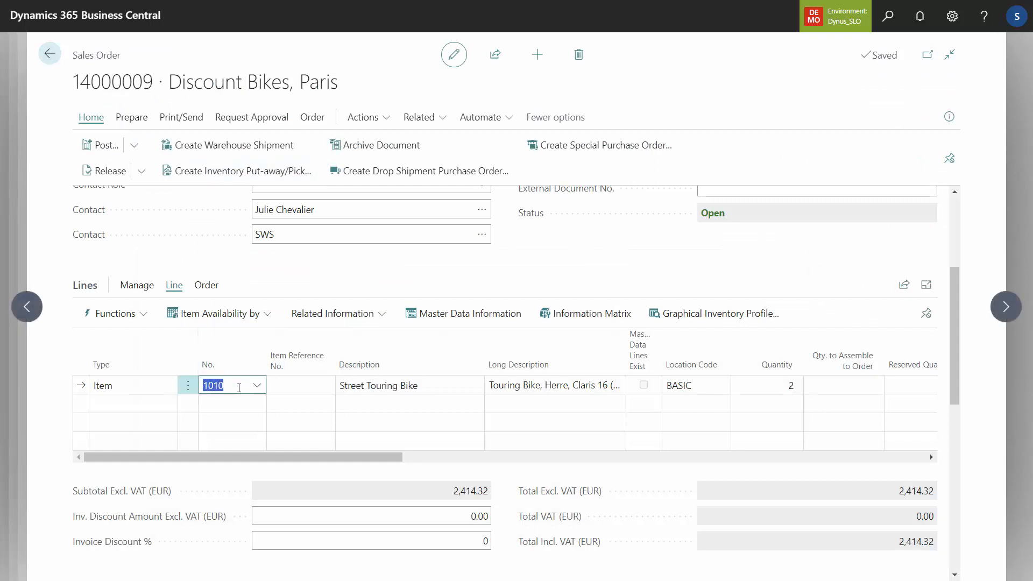
{"action": "type", "text": "100"}
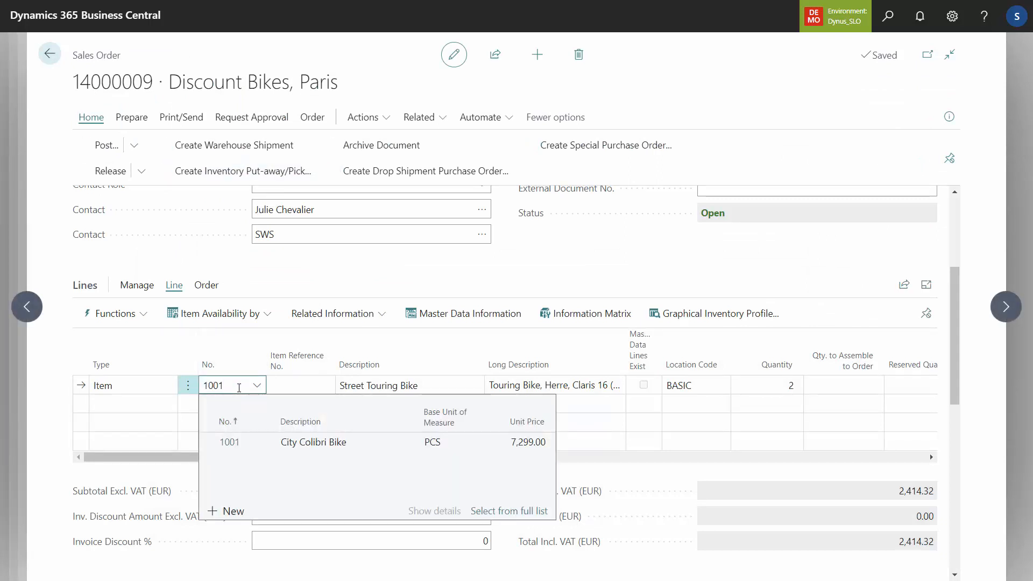
{"action": "key", "text": "Tab"}
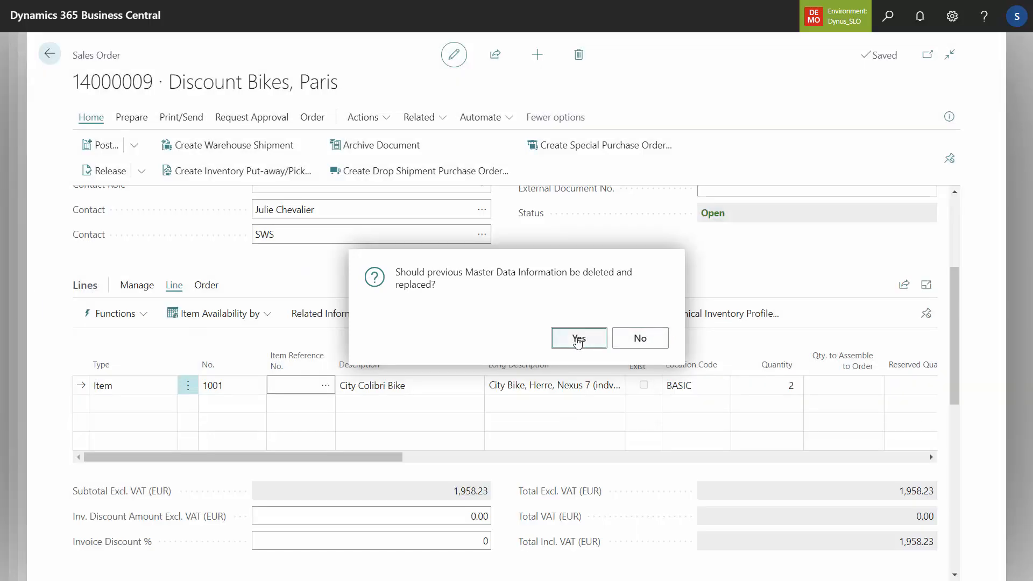
{"action": "left_click", "coordinate": [579, 339]}
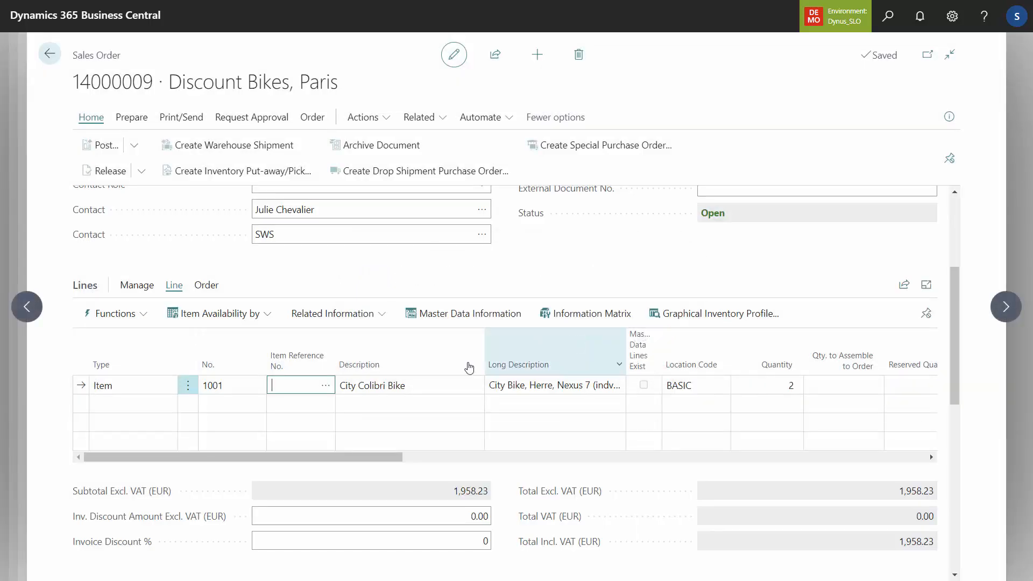
- Open the Master Data Information of the item 1001 line and set the wheel diameter value to 25
{"action": "left_click", "coordinate": [446, 314]}
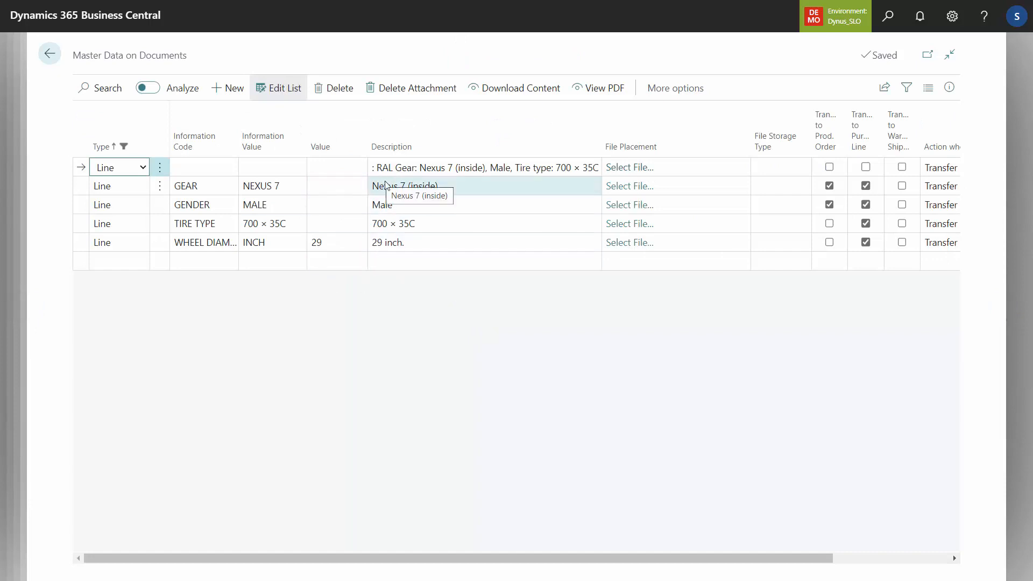
{"action": "left_click", "coordinate": [339, 242]}
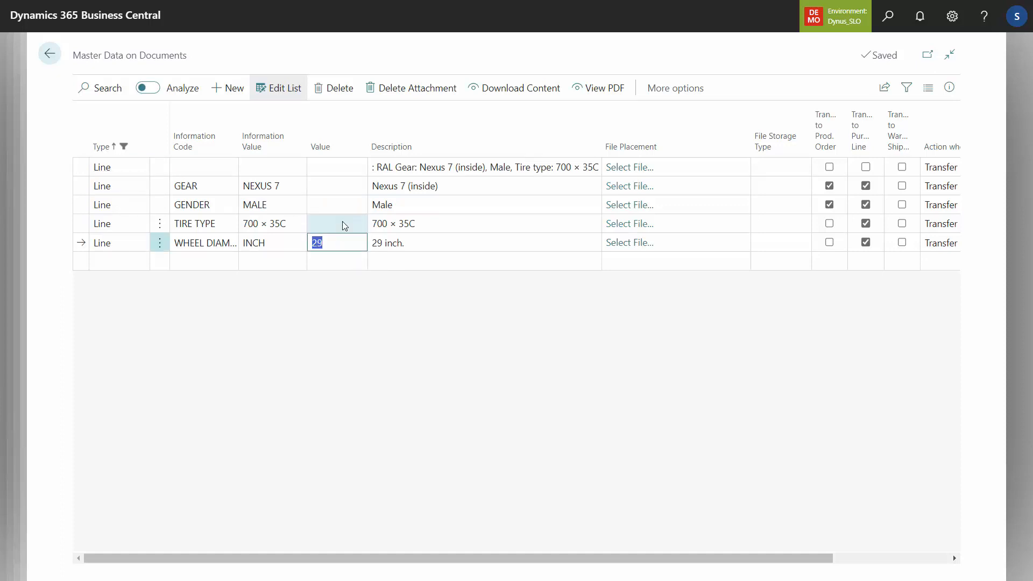
{"action": "type", "text": "25"}
{"action": "left_click", "coordinate": [345, 225]}
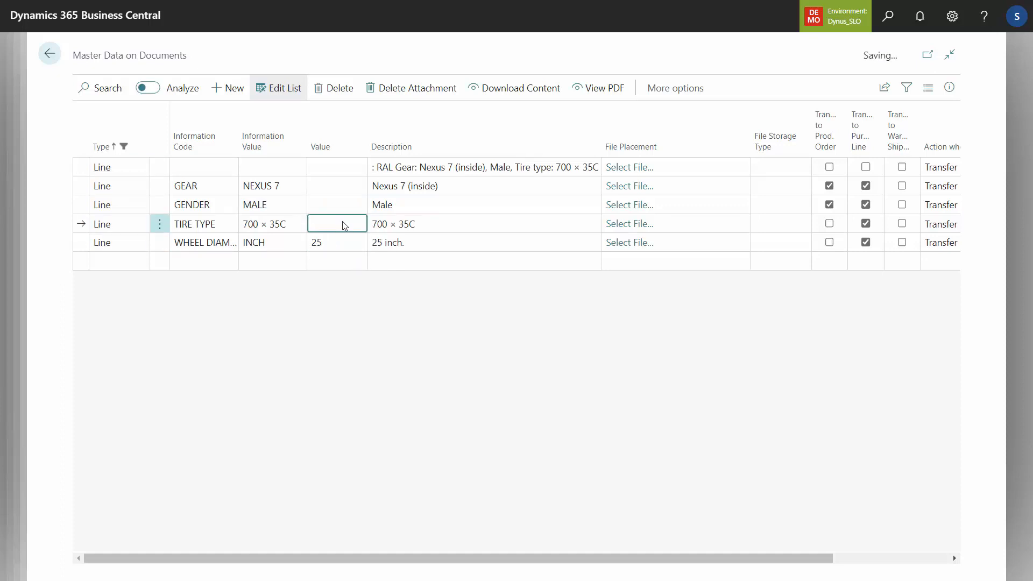
- Delete the GENDER line from the order line's master data and return to the sales order
{"action": "left_click", "coordinate": [339, 206]}
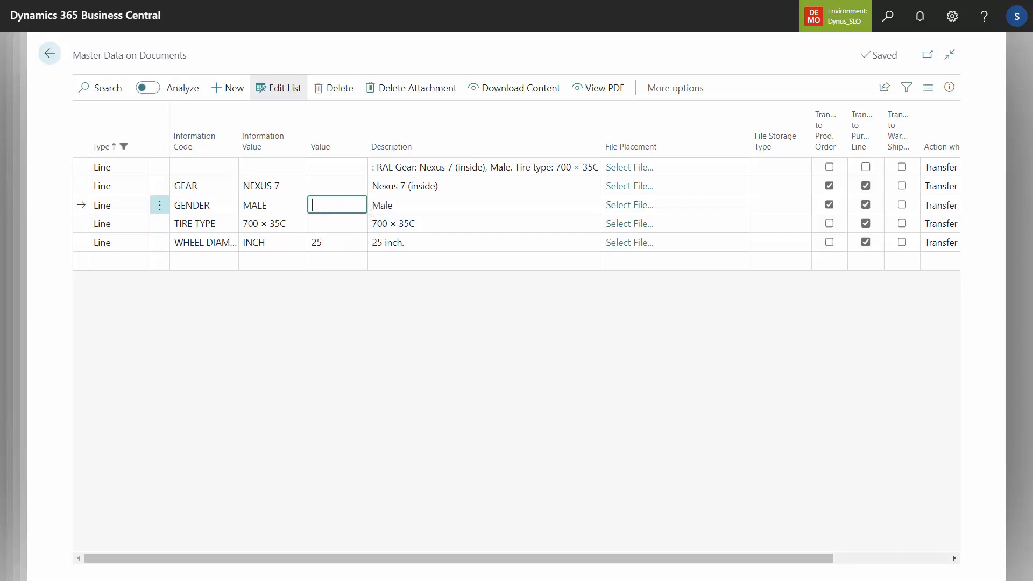
{"action": "left_click", "coordinate": [160, 209]}
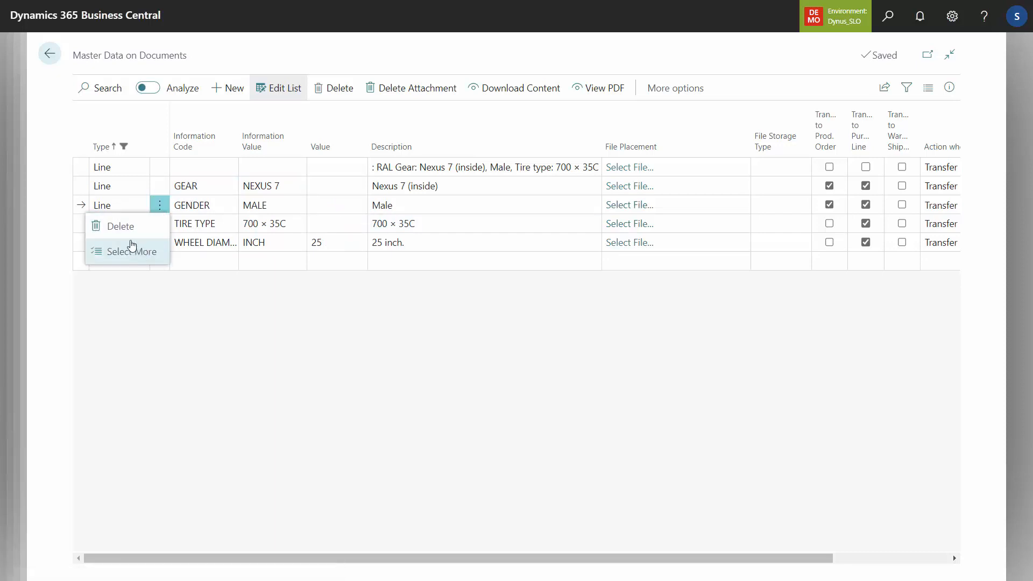
{"action": "left_click", "coordinate": [122, 227]}
{"action": "left_click", "coordinate": [578, 338]}
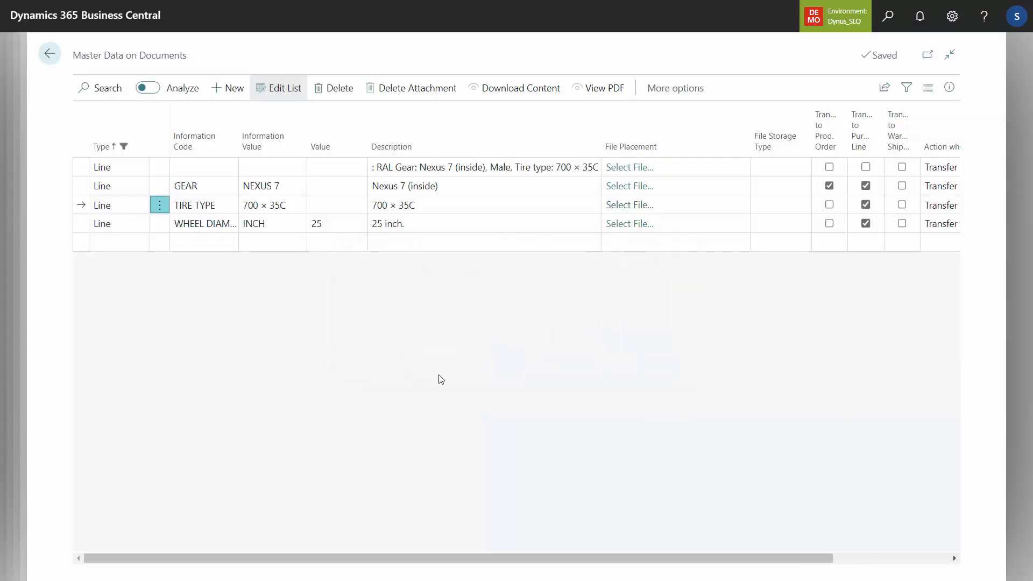
{"action": "left_click", "coordinate": [337, 225]}
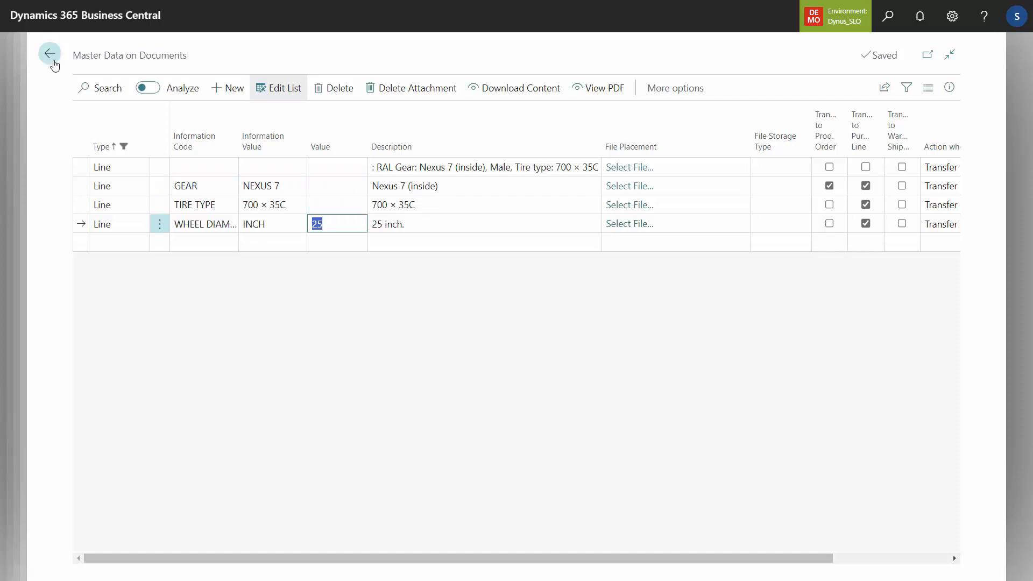
{"action": "left_click", "coordinate": [50, 53]}
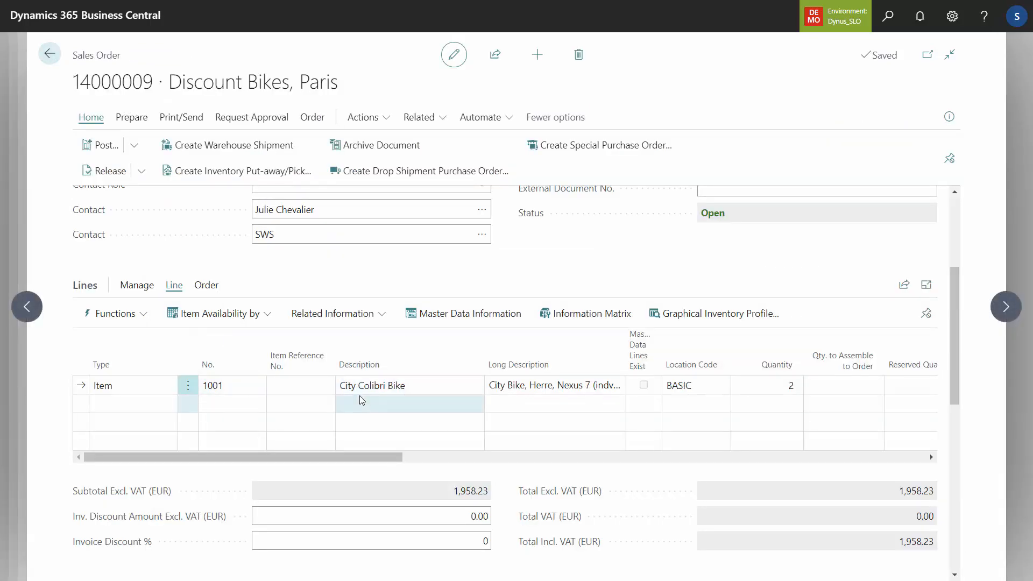
{"action": "left_click", "coordinate": [893, 20]}
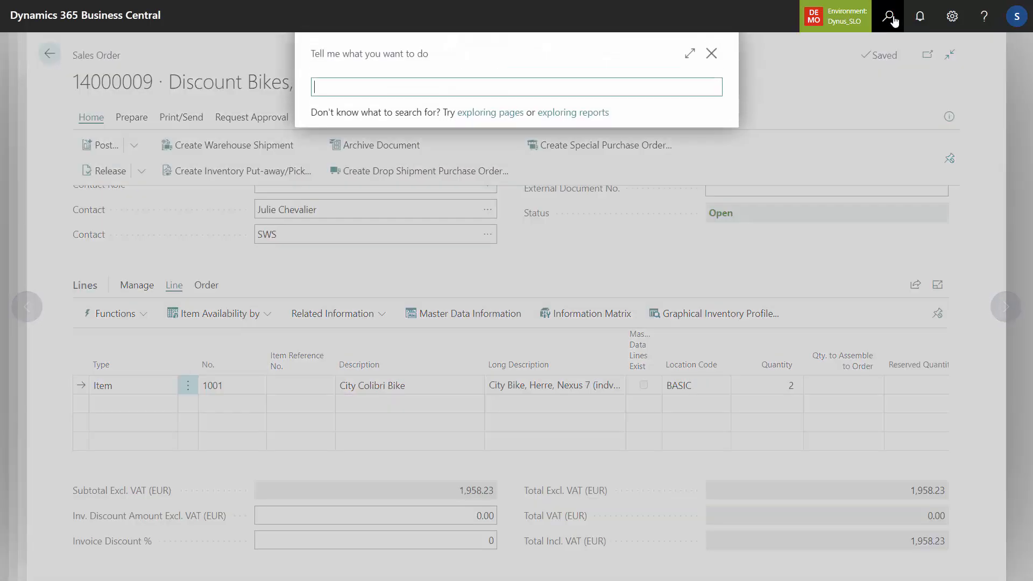
{"action": "type", "text": "mas"}
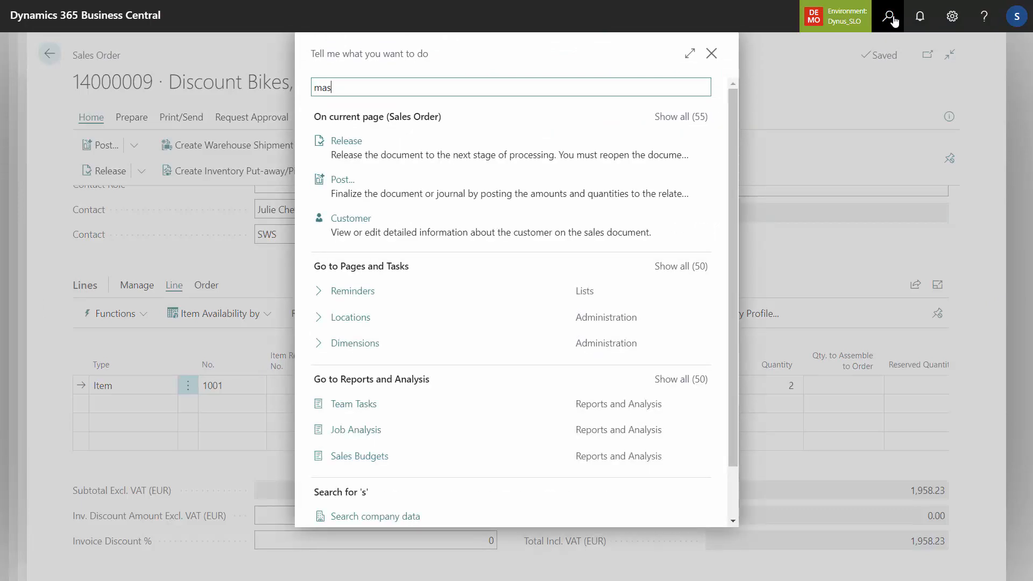
{"action": "left_click", "coordinate": [711, 53]}
- Return to the Master Data Information Setup page and try switching Auto delete Report Master Data on and back off
{"action": "left_click", "coordinate": [49, 56]}
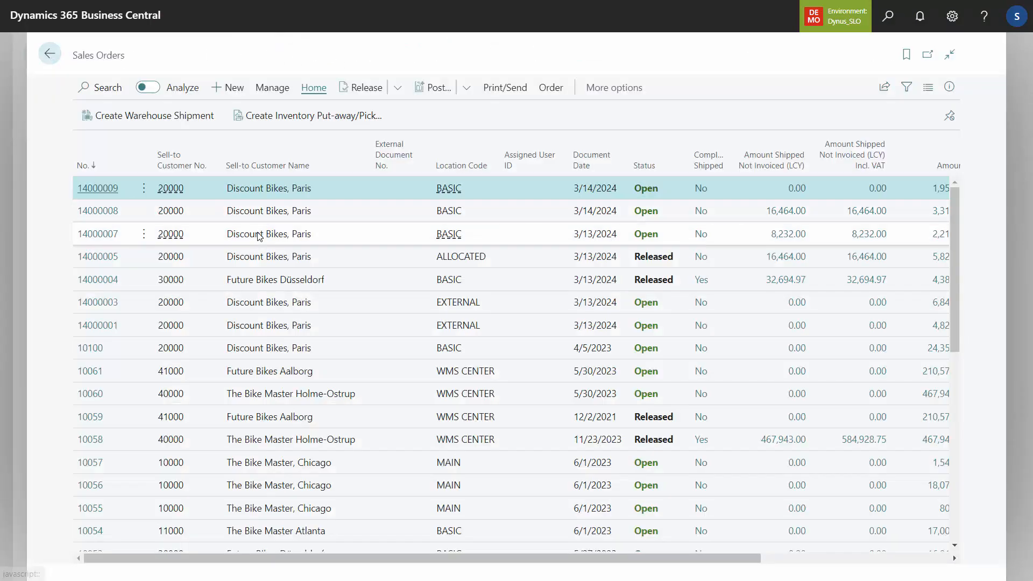
{"action": "left_click", "coordinate": [50, 55]}
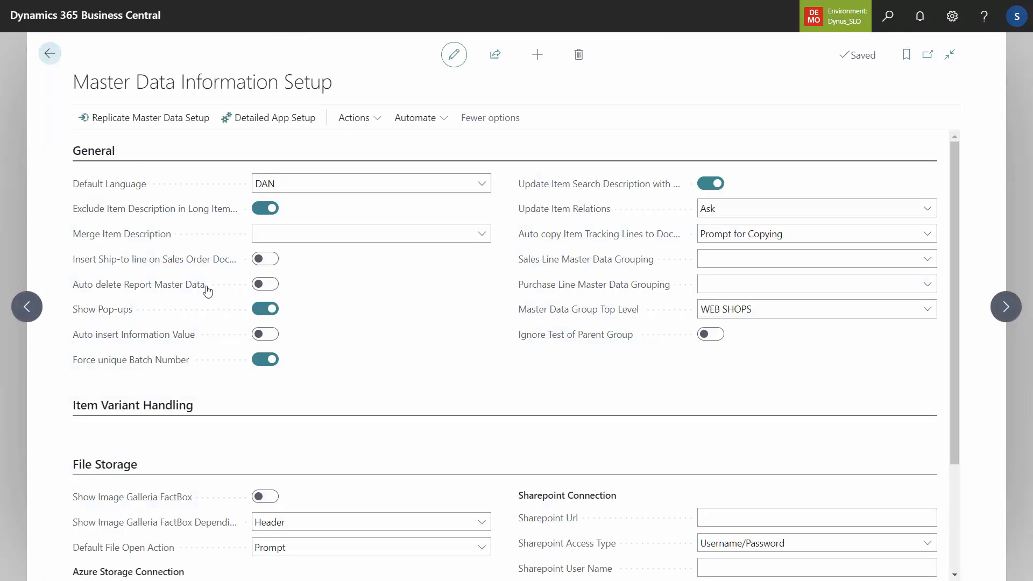
{"action": "mouse_move", "coordinate": [184, 289]}
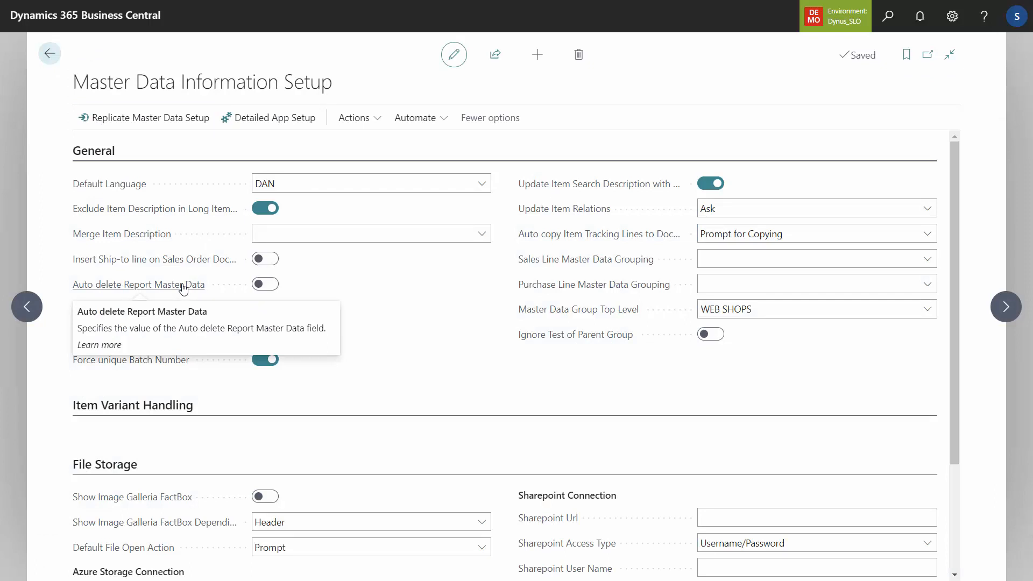
{"action": "left_click", "coordinate": [266, 285]}
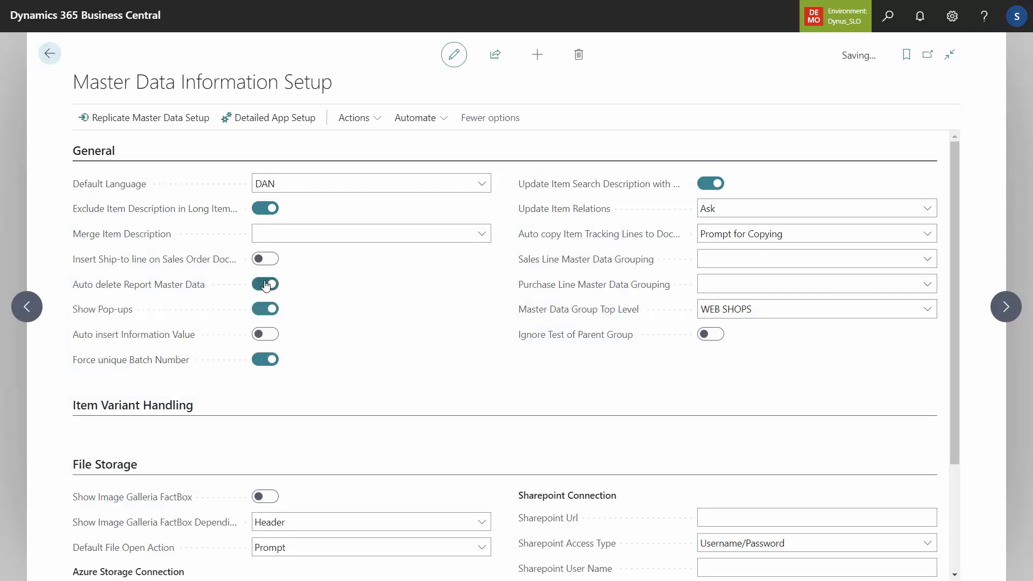
{"action": "left_click", "coordinate": [266, 285]}
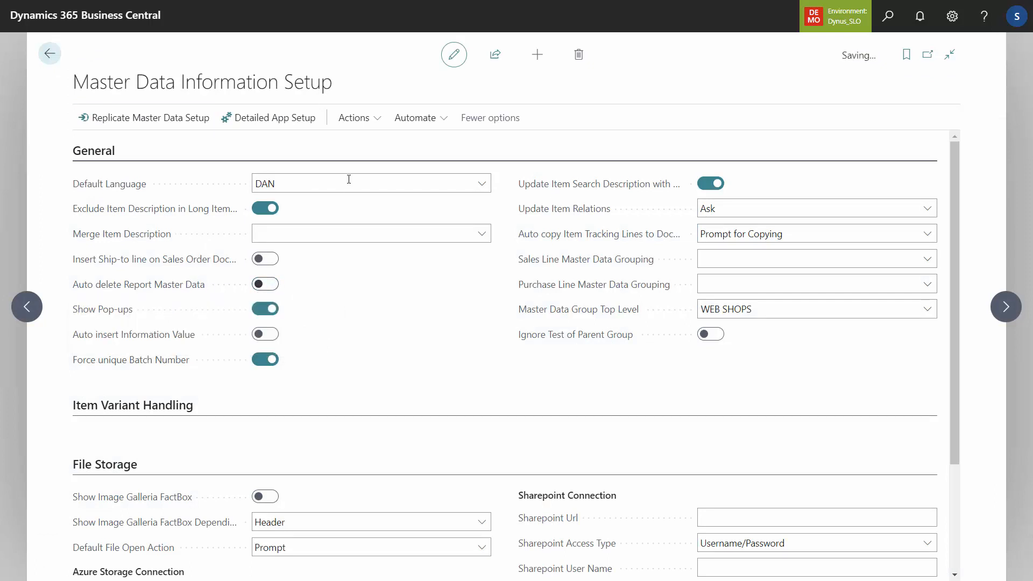
- Open the Master Data User Setup, review the Auto delete Report Master Data options for the second user, and return to the general setup
{"action": "left_click", "coordinate": [379, 126]}
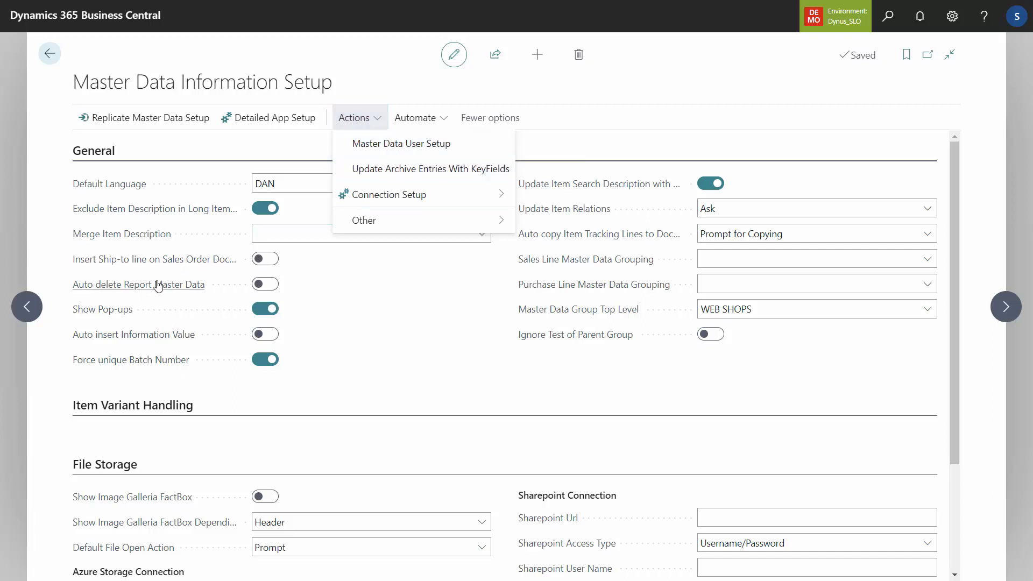
{"action": "left_click", "coordinate": [429, 144]}
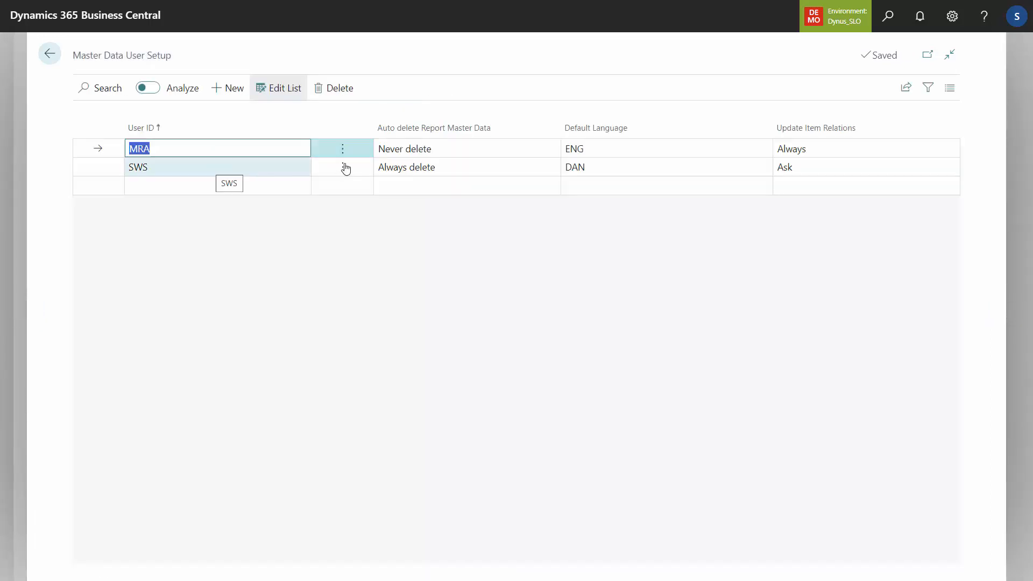
{"action": "left_click", "coordinate": [411, 173]}
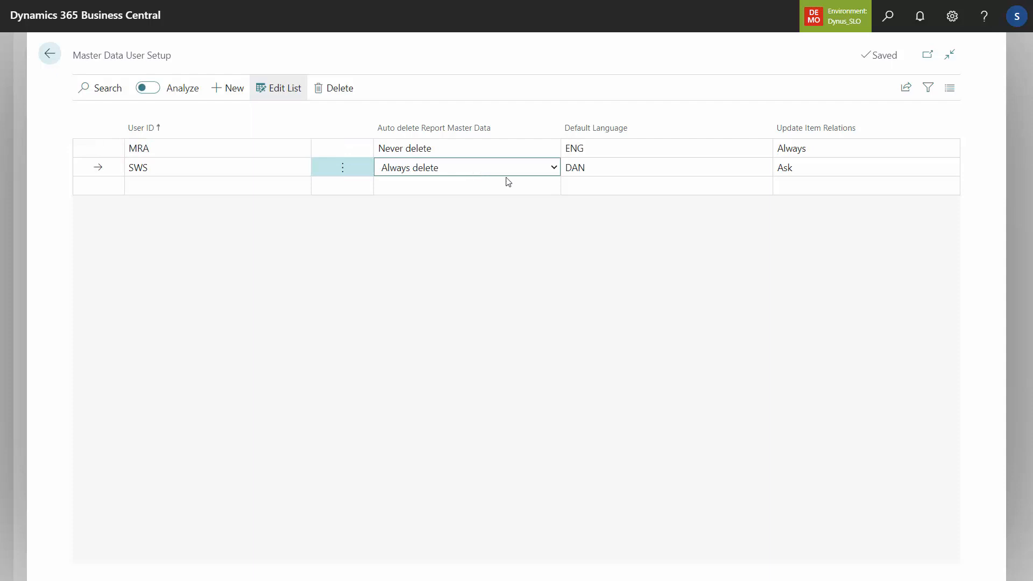
{"action": "left_click", "coordinate": [555, 169]}
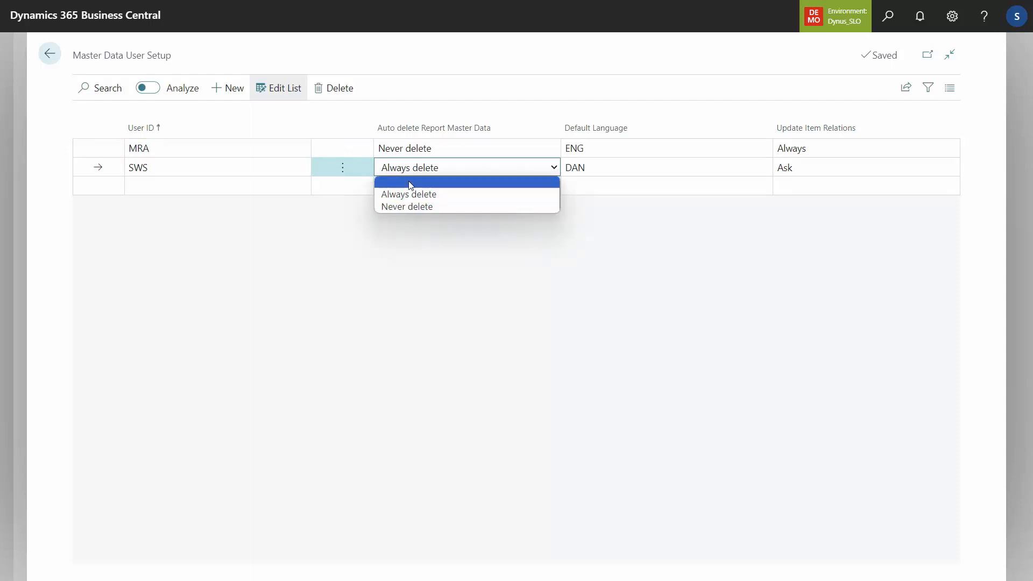
{"action": "left_click", "coordinate": [208, 186]}
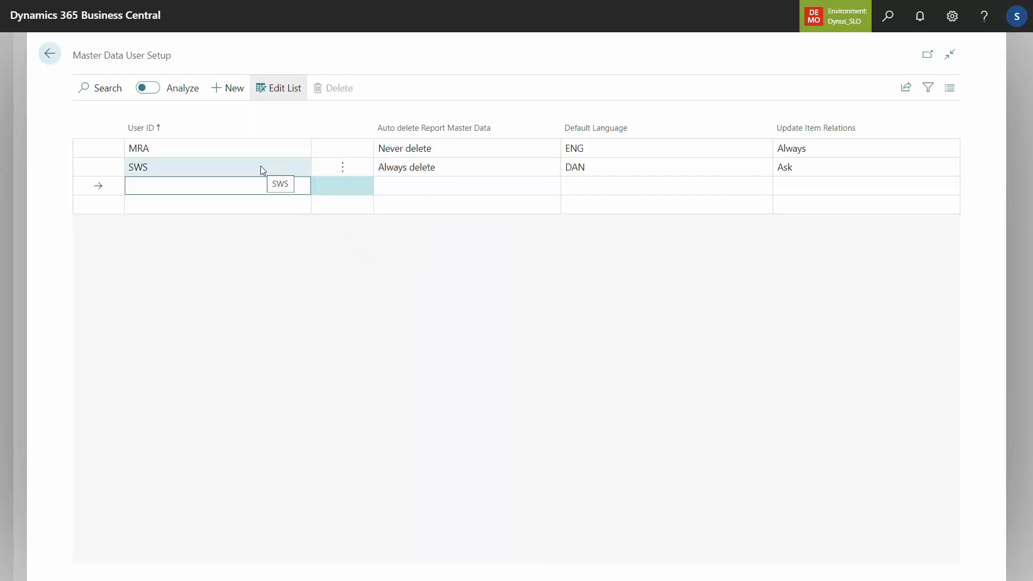
{"action": "left_click", "coordinate": [50, 54]}
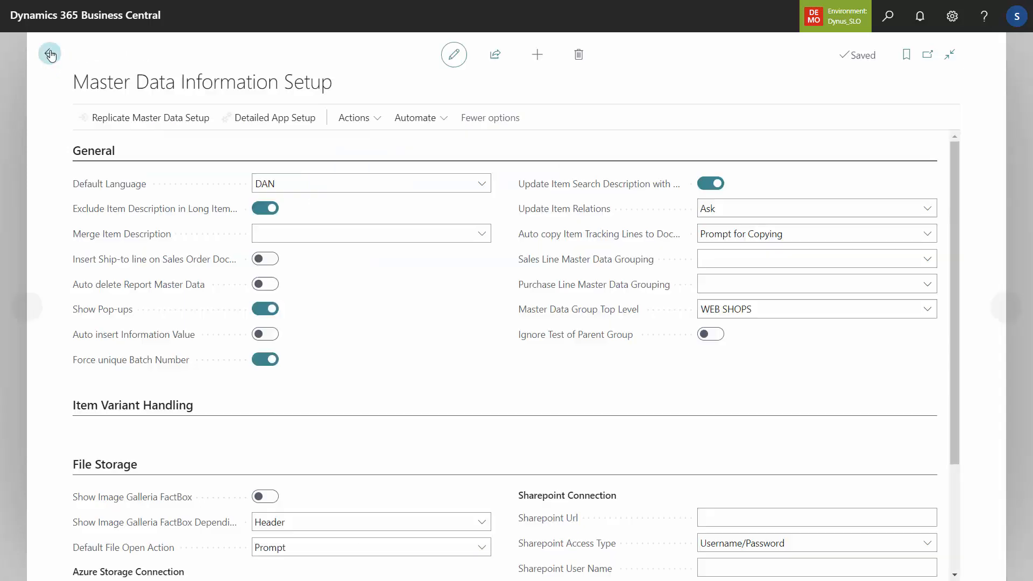
- Switch on Auto delete Report Master Data in the Master Data Information Setup and leave the page
{"action": "left_click", "coordinate": [269, 284]}
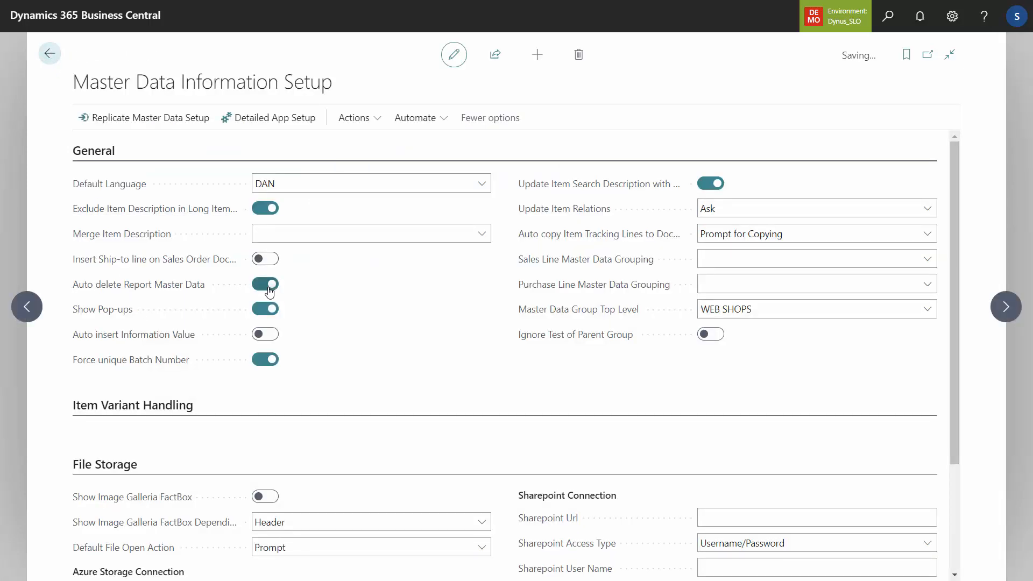
{"action": "left_click", "coordinate": [49, 55]}
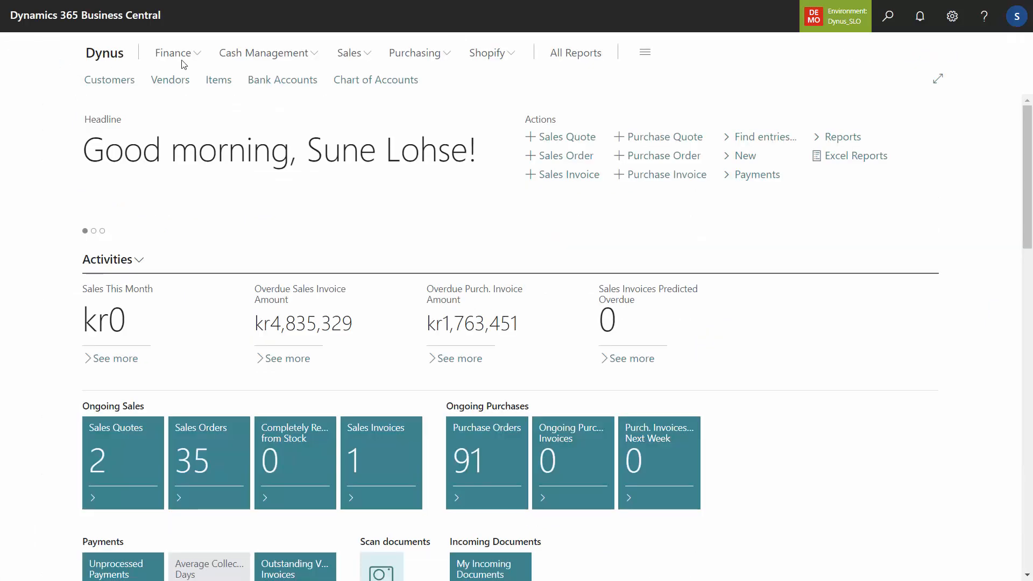
- Sort the sales orders by number in descending order and open the first one, for Discount Bikes, Paris
{"action": "left_click", "coordinate": [365, 59]}
{"action": "left_click", "coordinate": [199, 96]}
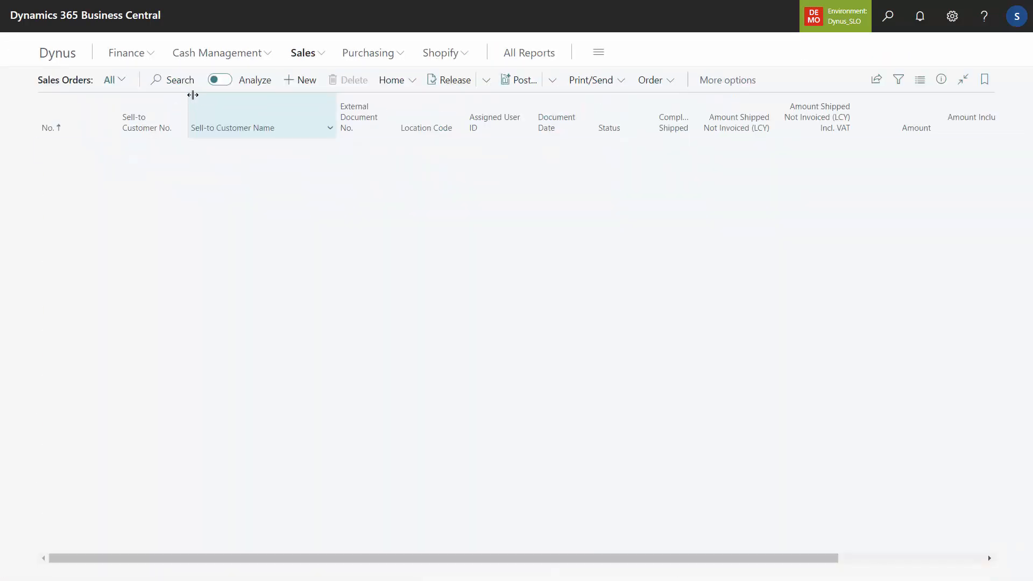
{"action": "left_click", "coordinate": [92, 129]}
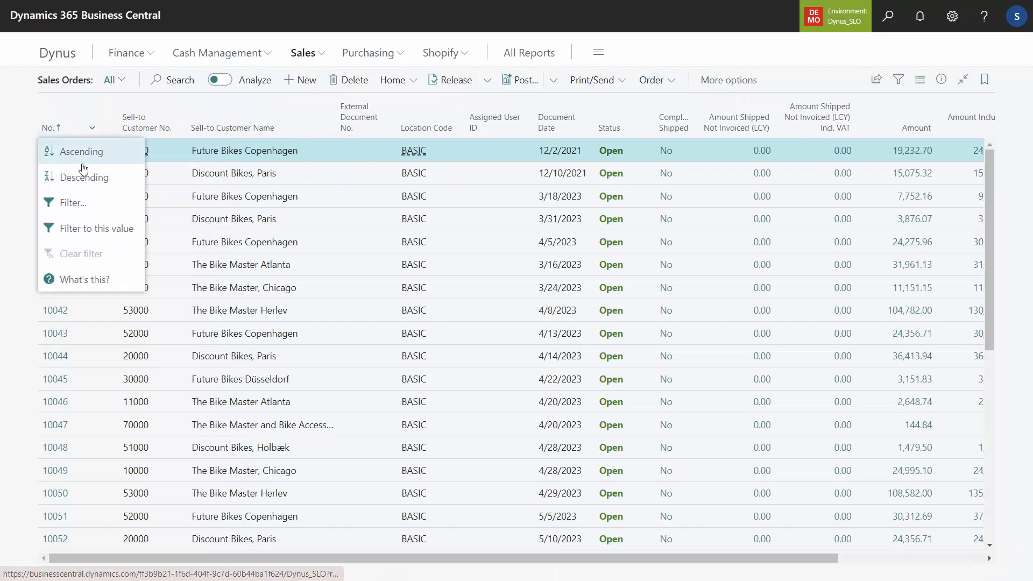
{"action": "left_click", "coordinate": [84, 177]}
{"action": "left_click", "coordinate": [76, 151]}
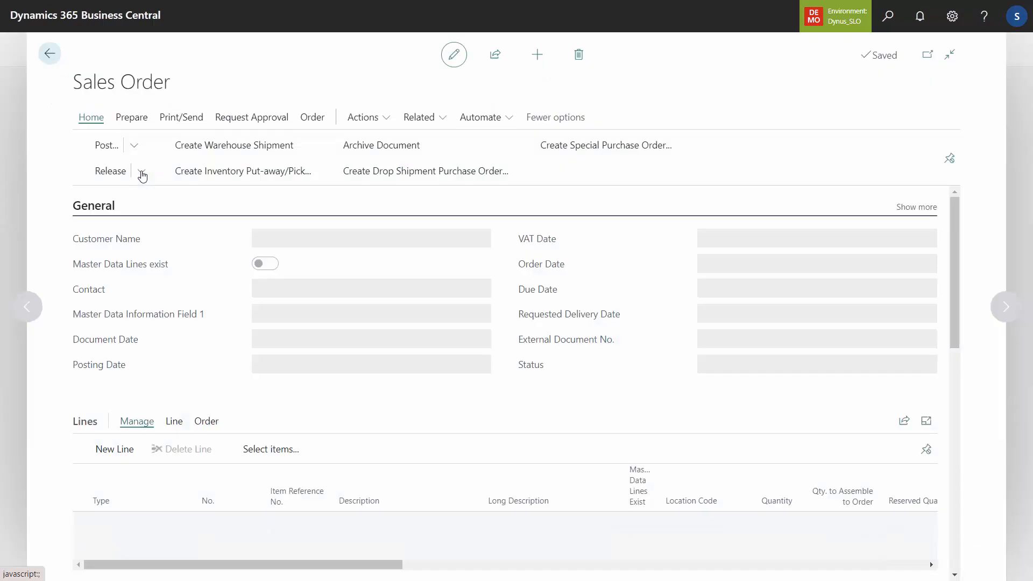
- Change the item number on the sales order line to 1010
{"action": "scroll", "coordinate": [255, 333], "scroll_direction": "down", "scroll_amount": 4}
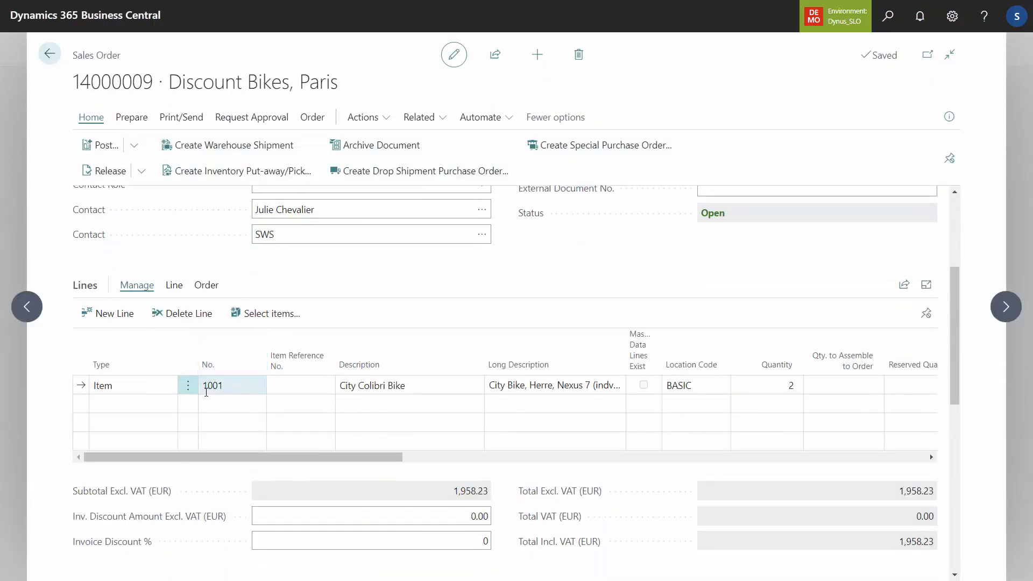
{"action": "left_click", "coordinate": [232, 385]}
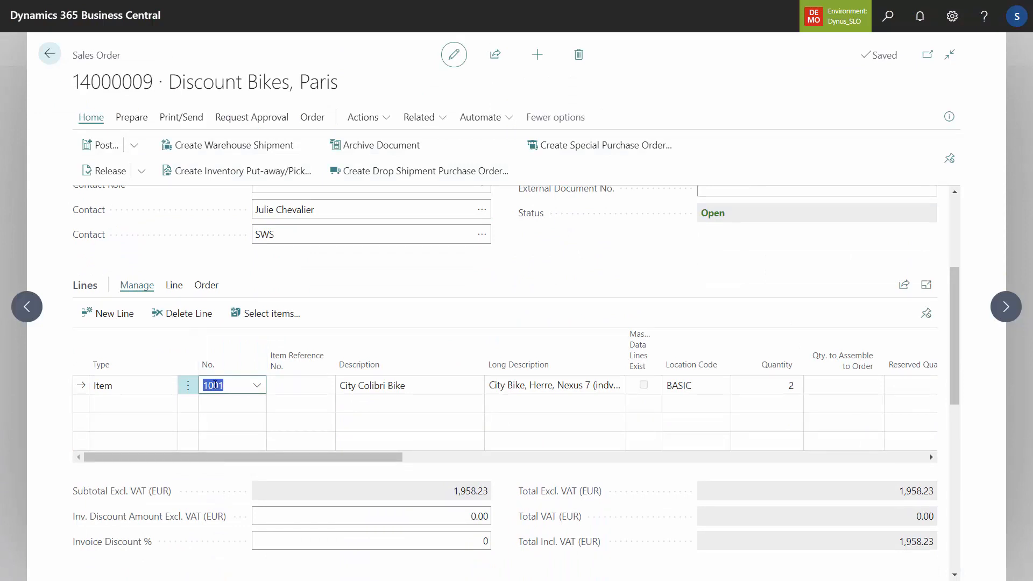
{"action": "type", "text": "1010"}
{"action": "key", "text": "Tab"}
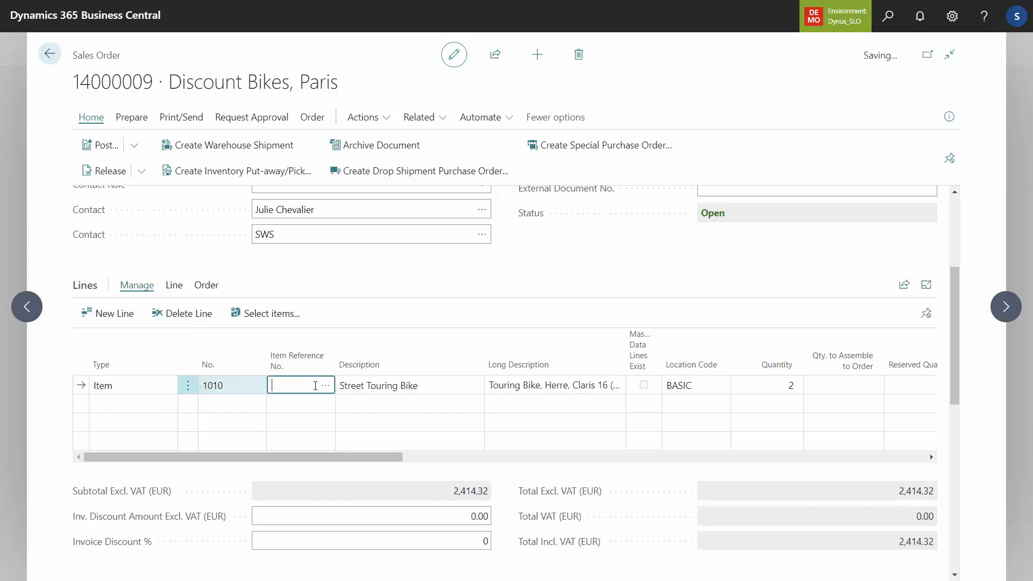
- Review the Master Data Information of the item 1010 line and return to the sales order
{"action": "left_click", "coordinate": [174, 285]}
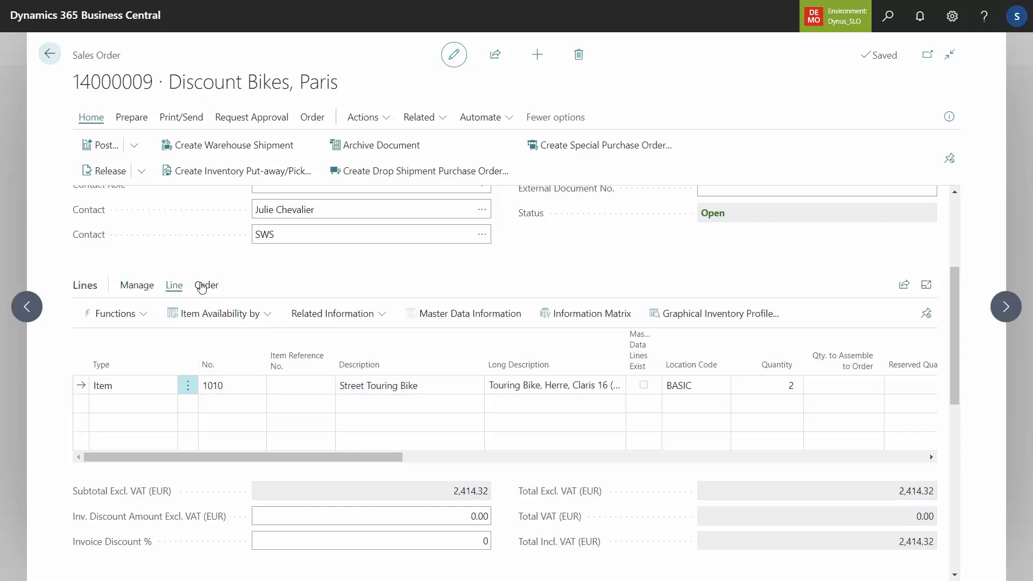
{"action": "left_click", "coordinate": [463, 316]}
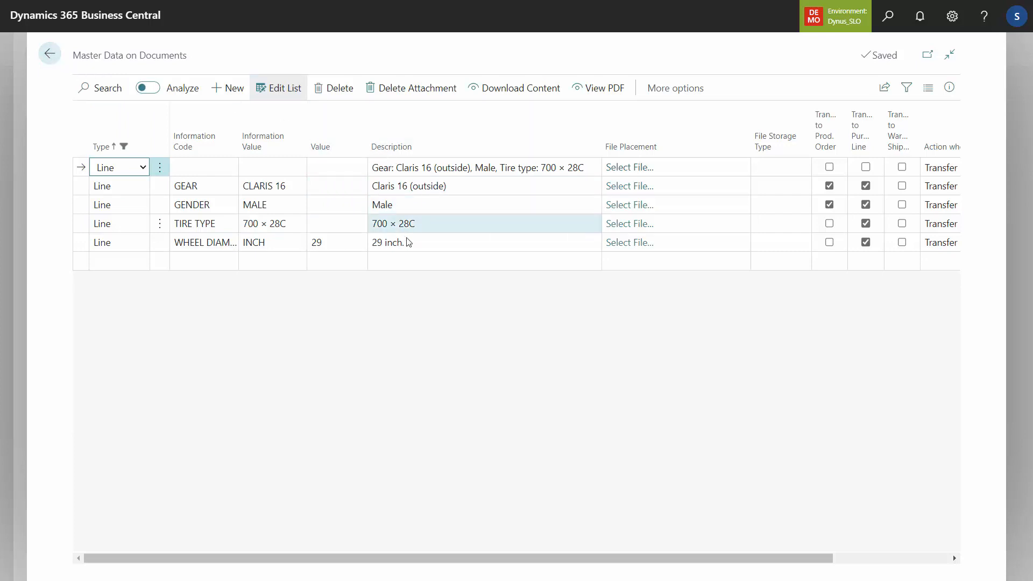
{"action": "left_click", "coordinate": [49, 54]}
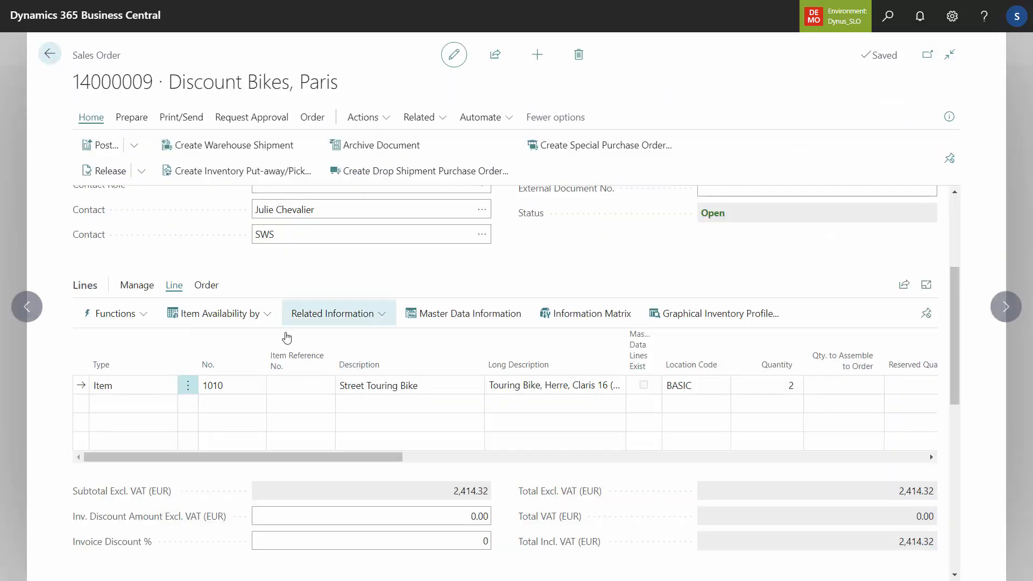